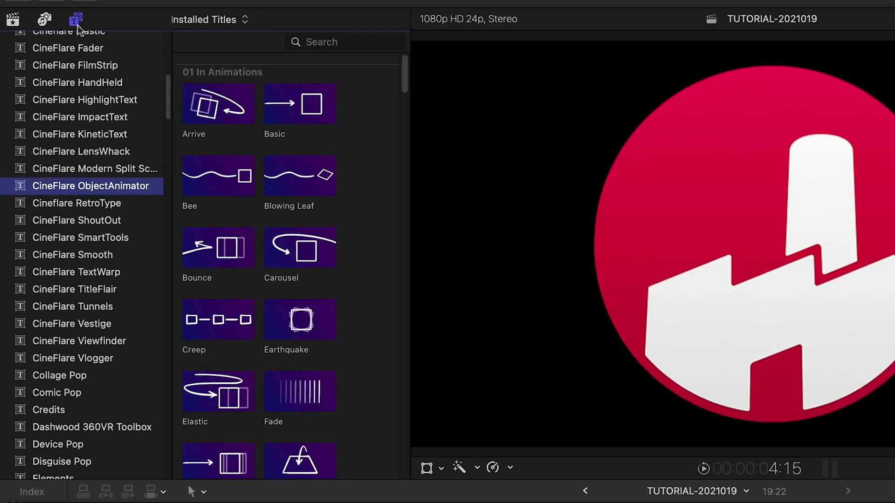
# - Hide the category list, browse the ObjectAnimator titles down to Motion Blur, and preview Carousel
pyautogui.click(97, 20)
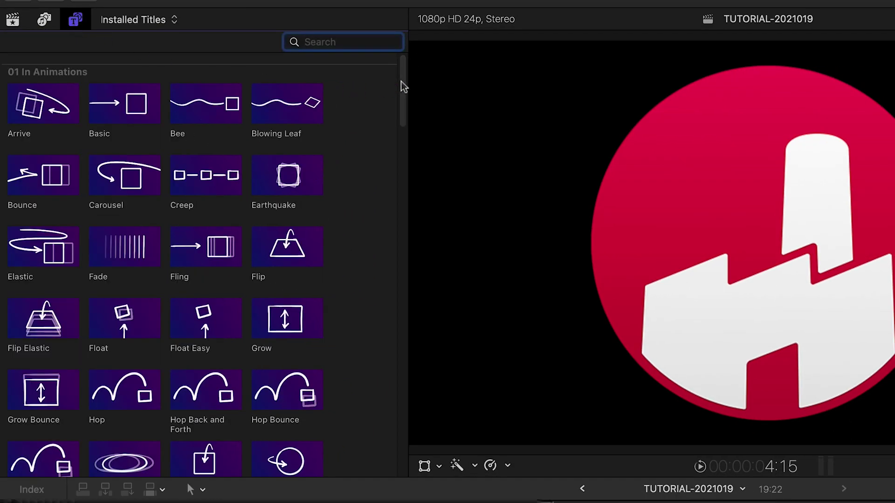
pyautogui.moveTo(404, 87); pyautogui.dragTo(397, 442)
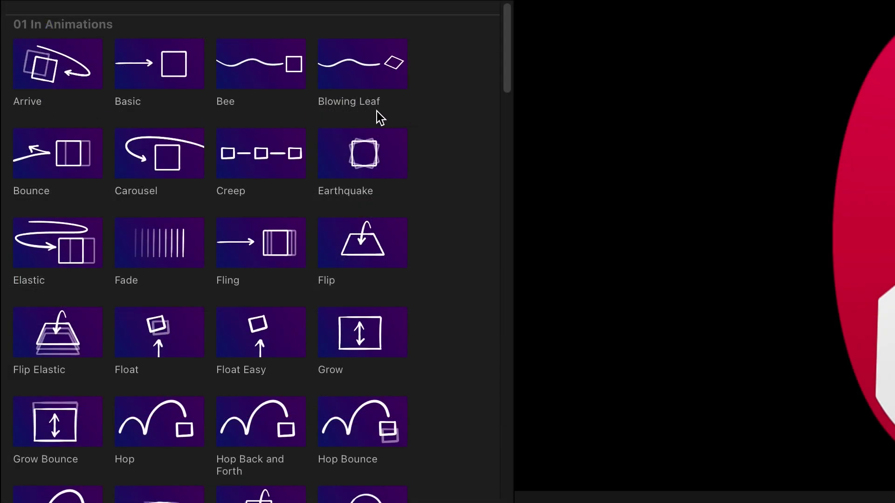
pyautogui.click(95, 125)
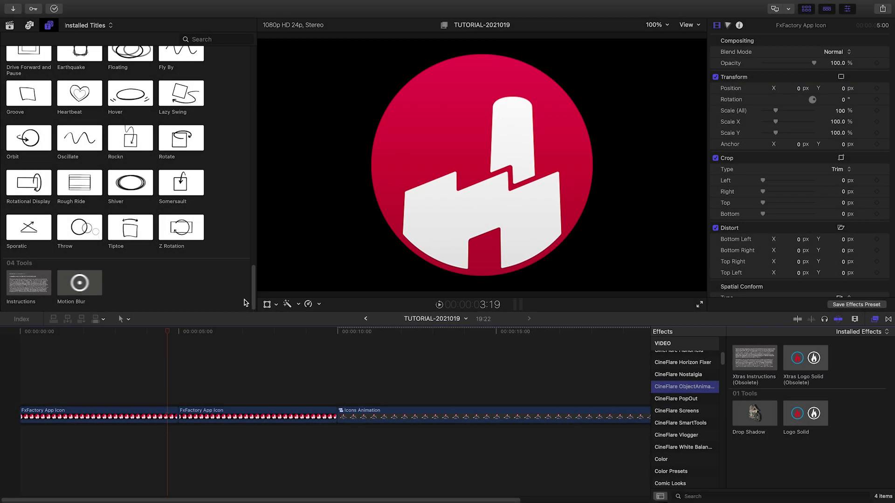
# - Place an Elastic title at the timeline start above the logo clip and preview it
pyautogui.moveTo(28, 331); pyautogui.dragTo(2, 330)
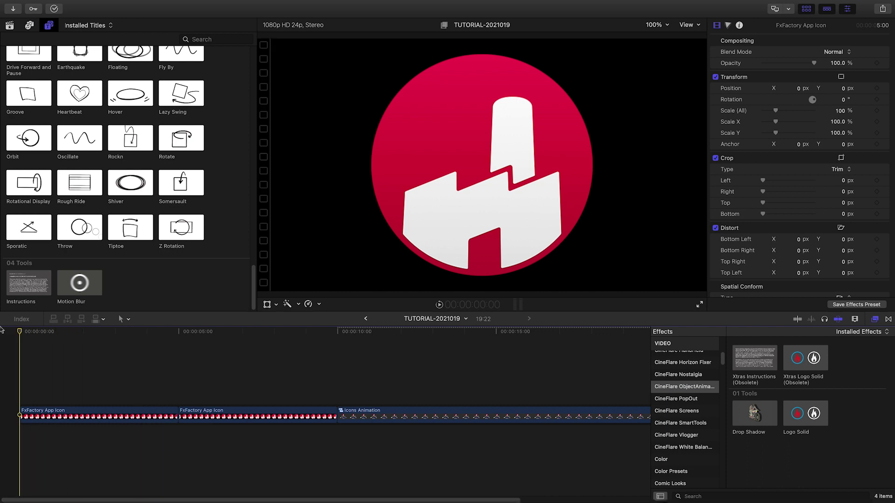
pyautogui.scroll(15, 178, 182)
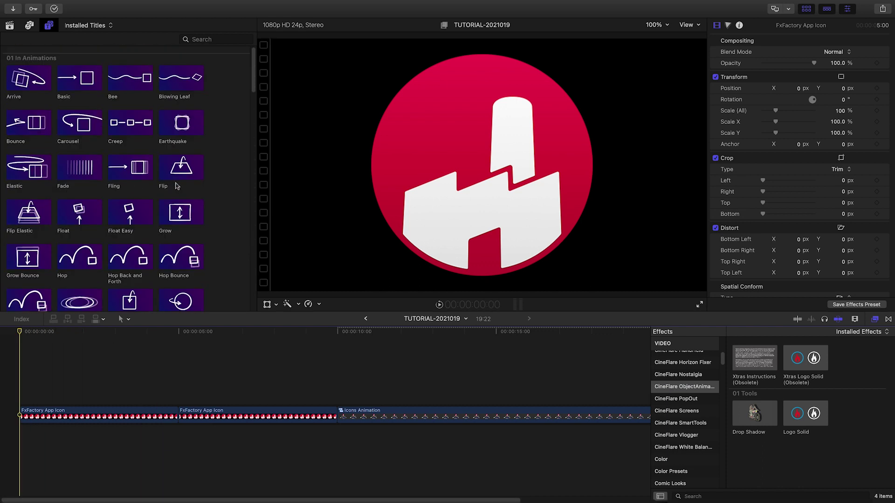
pyautogui.scroll(-2, 237, 197)
pyautogui.moveTo(29, 127); pyautogui.dragTo(17, 400)
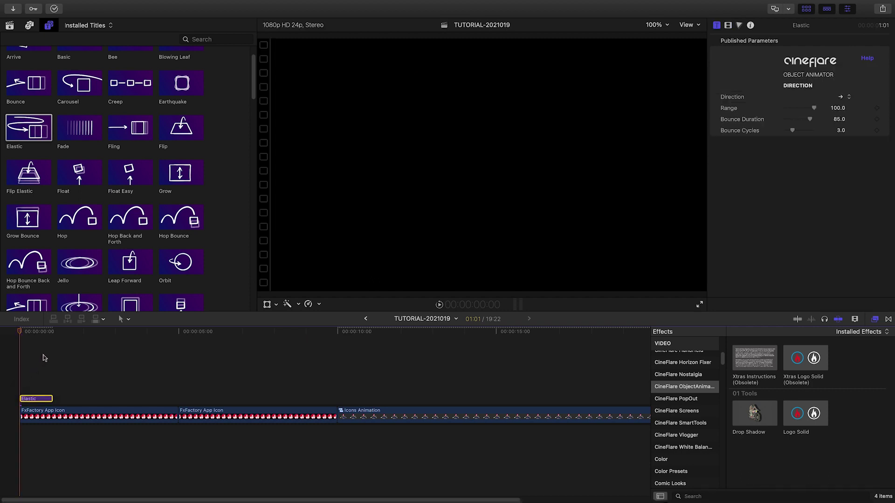
pyautogui.press('space')
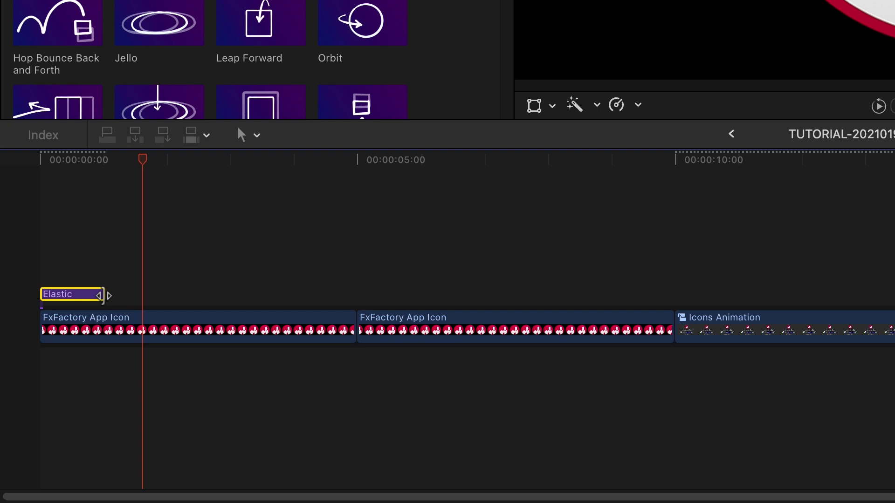
# - Lengthen the Elastic title past its default end and replay from the beginning
pyautogui.moveTo(52, 399); pyautogui.dragTo(113, 398)
pyautogui.moveTo(225, 294); pyautogui.dragTo(224, 294)
pyautogui.press('Home')
pyautogui.press('space')
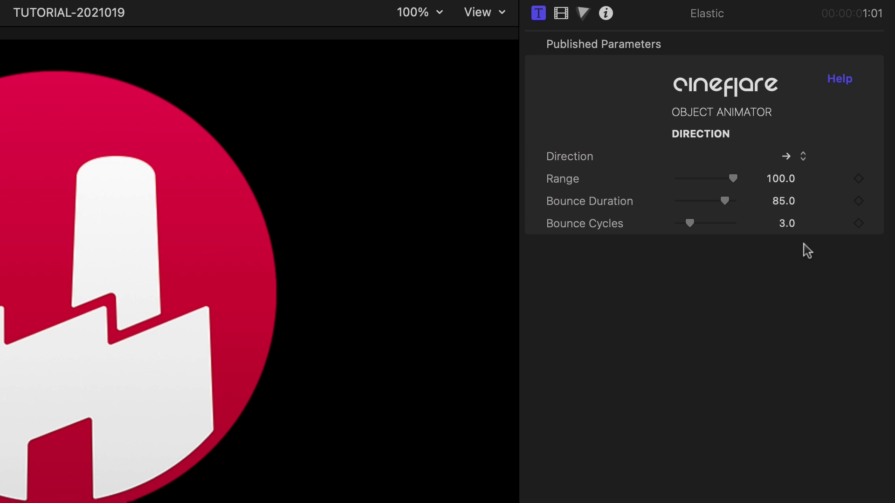
# - Set the Elastic title's direction to down and its Range to 100, comparing against zero
pyautogui.click(802, 156)
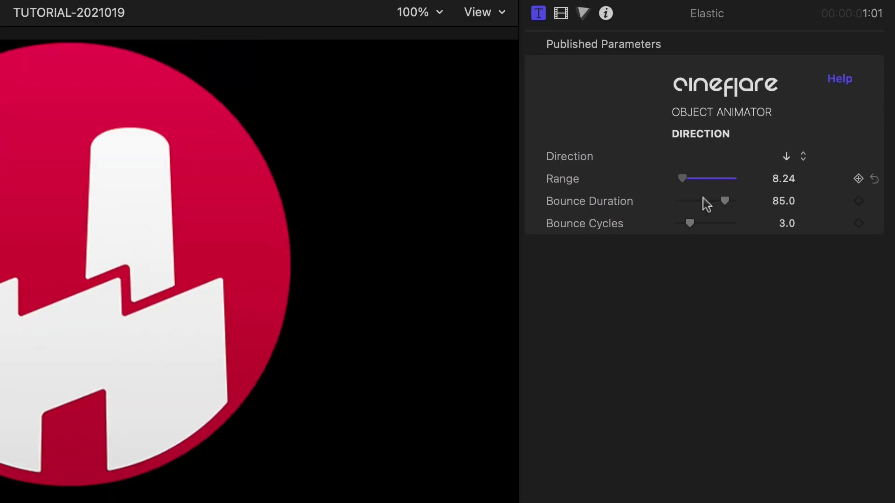
pyautogui.press('super+z')
pyautogui.press('super+z')
pyautogui.press('super+shift+z')
pyautogui.press('super+z')
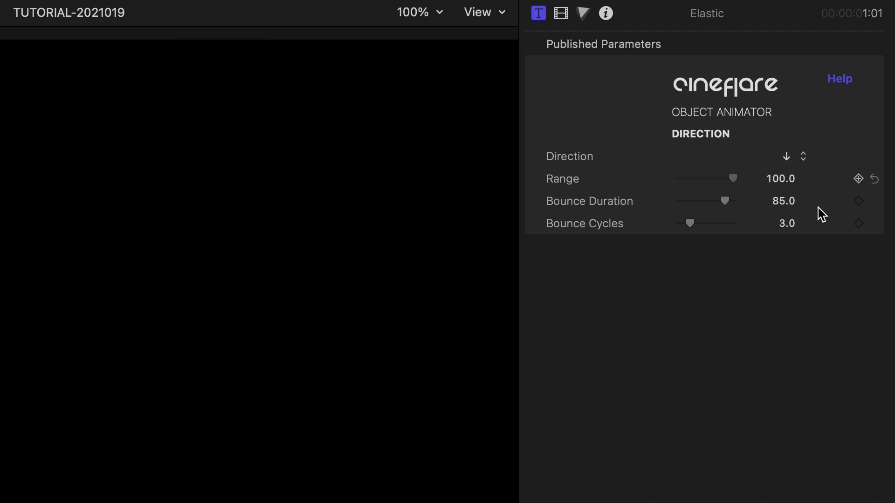
pyautogui.press('super+shift+z')
pyautogui.moveTo(637, 202); pyautogui.dragTo(826, 214)
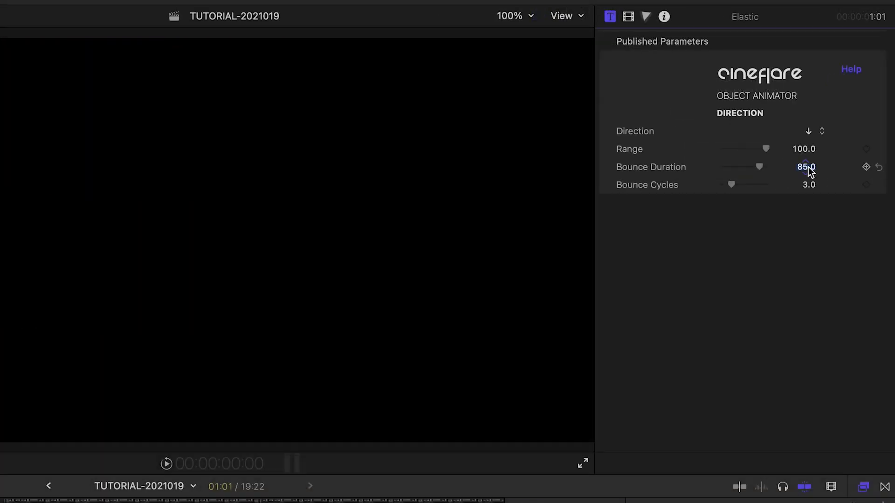
pyautogui.write('100')
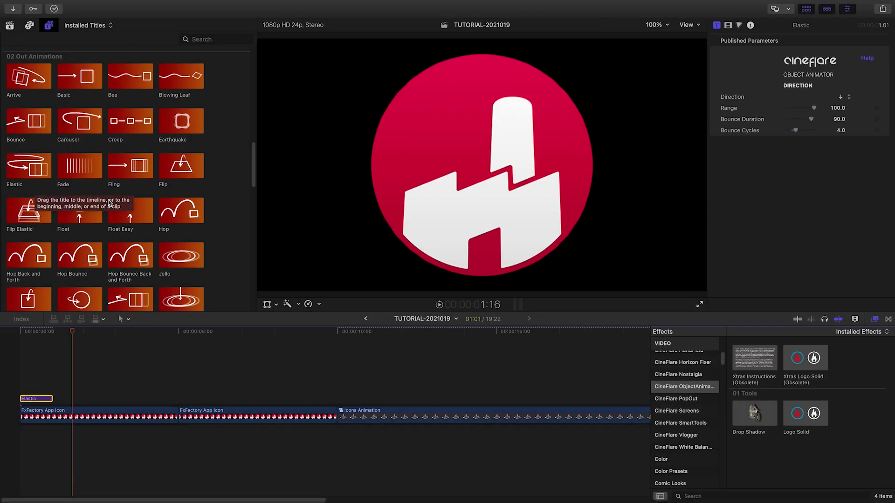
# - Add Fling at the first clip's end, Motion Blur above Elastic and Fling, and Rotate after them
pyautogui.moveTo(131, 166); pyautogui.dragTo(145, 395)
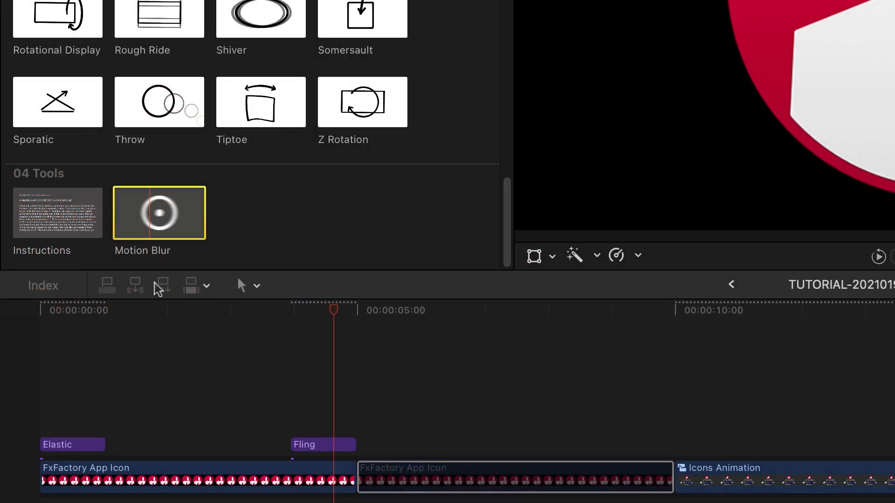
pyautogui.moveTo(159, 288); pyautogui.dragTo(54, 418)
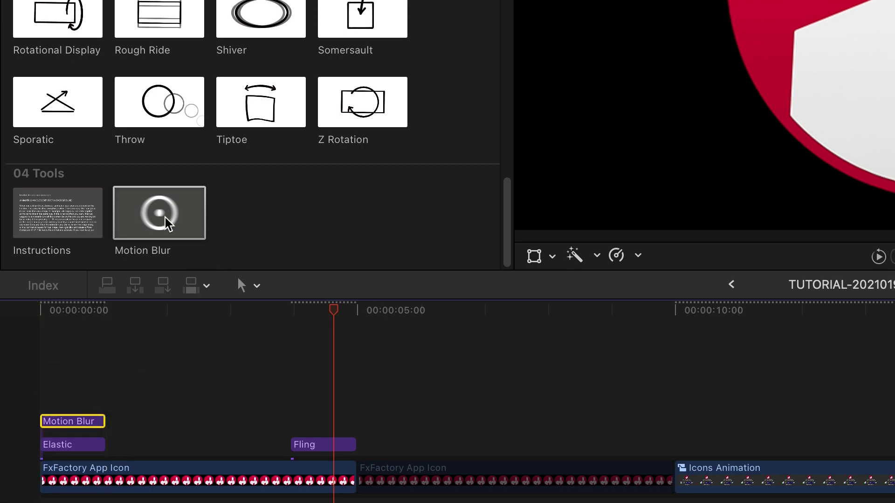
pyautogui.moveTo(165, 223); pyautogui.dragTo(296, 422)
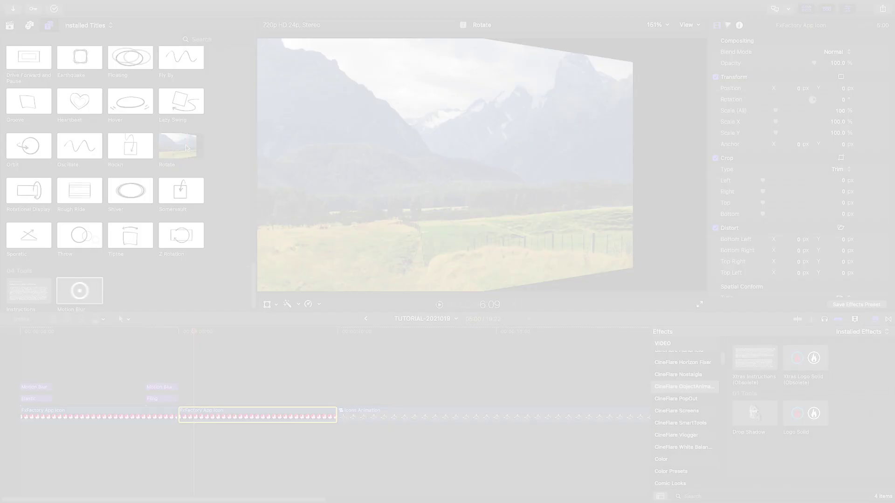
pyautogui.moveTo(181, 145); pyautogui.dragTo(180, 399)
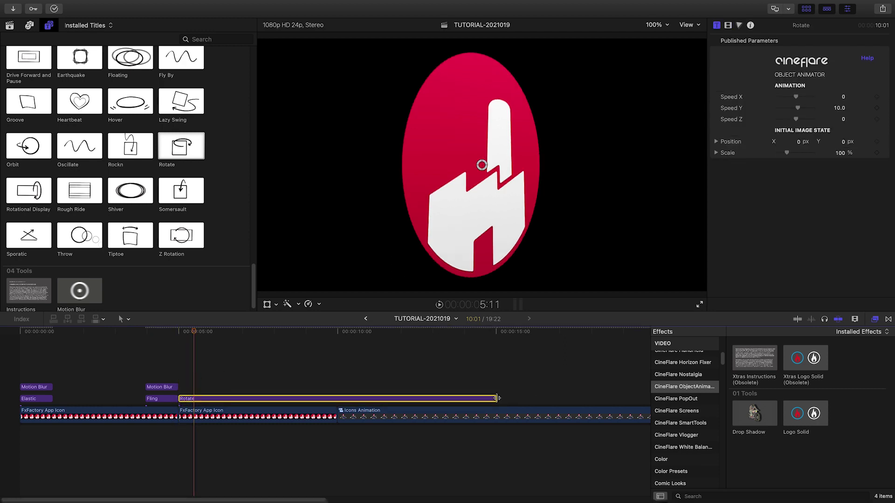
# - Trim Rotate to end with the second logo clip, preview Speed X 10, then reset Speed X to 0
pyautogui.moveTo(498, 399); pyautogui.dragTo(335, 398)
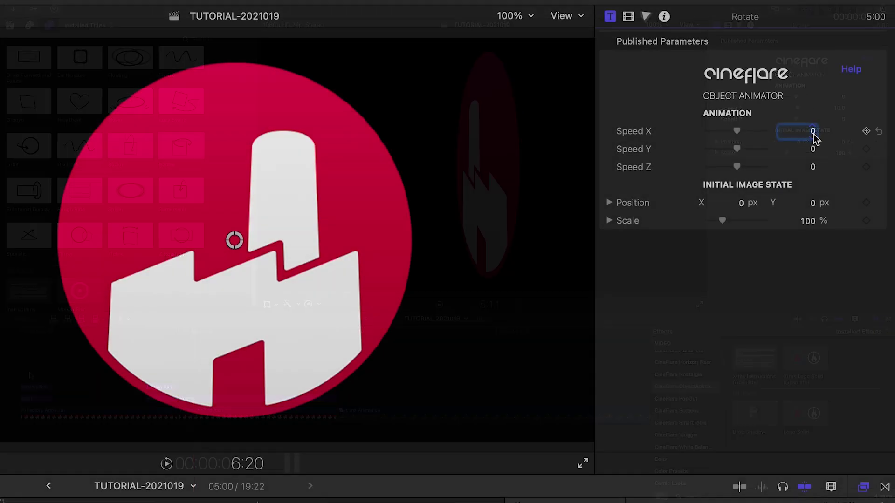
pyautogui.write('10')
pyautogui.press('Return')
pyautogui.press('space')
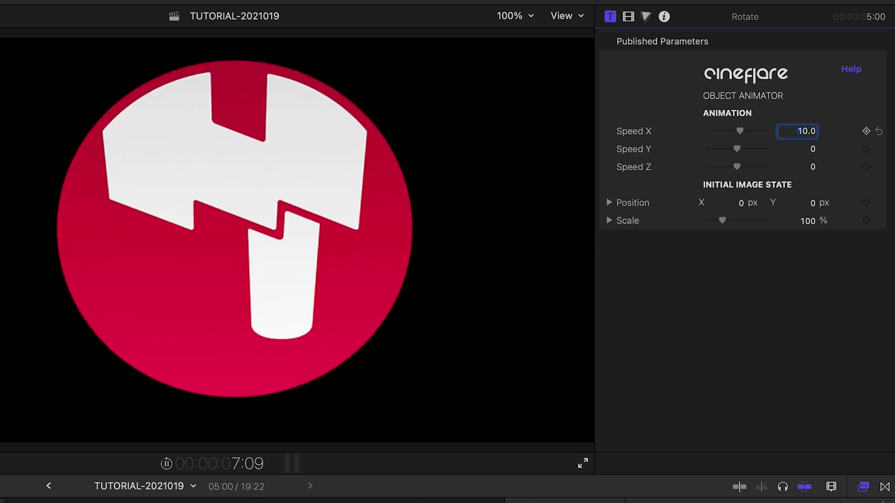
pyautogui.press('space')
pyautogui.click(800, 132)
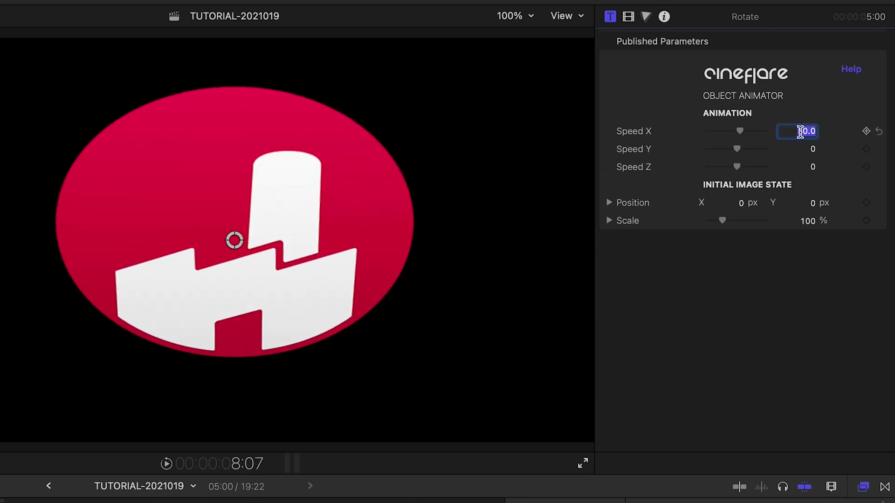
pyautogui.write('0')
pyautogui.press('Return')
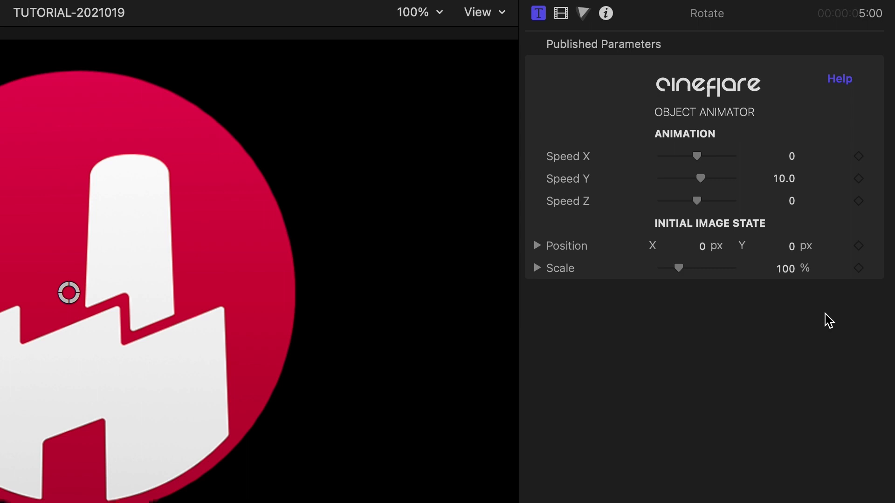
# - Enlarge the Rotate title's logo to about 179% Scale (All) in the Video inspector
pyautogui.click(561, 15)
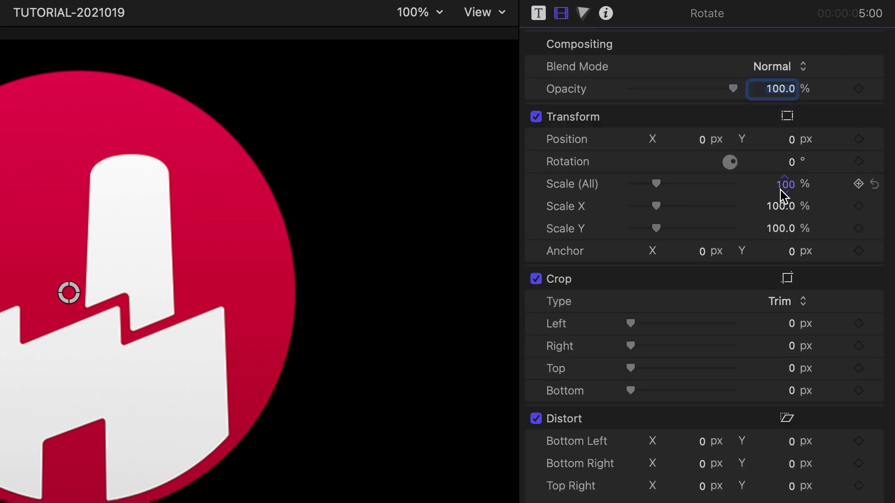
pyautogui.click(661, 181)
pyautogui.moveTo(662, 181); pyautogui.dragTo(678, 183)
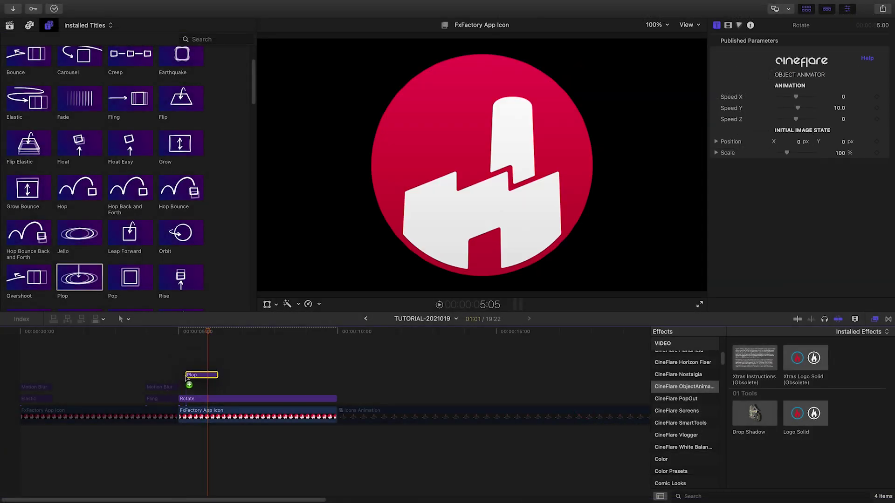
# - Place a Plop title above the Rotate title and play it back
pyautogui.moveTo(181, 379); pyautogui.dragTo(182, 386)
pyautogui.click(180, 331)
pyautogui.press('space')
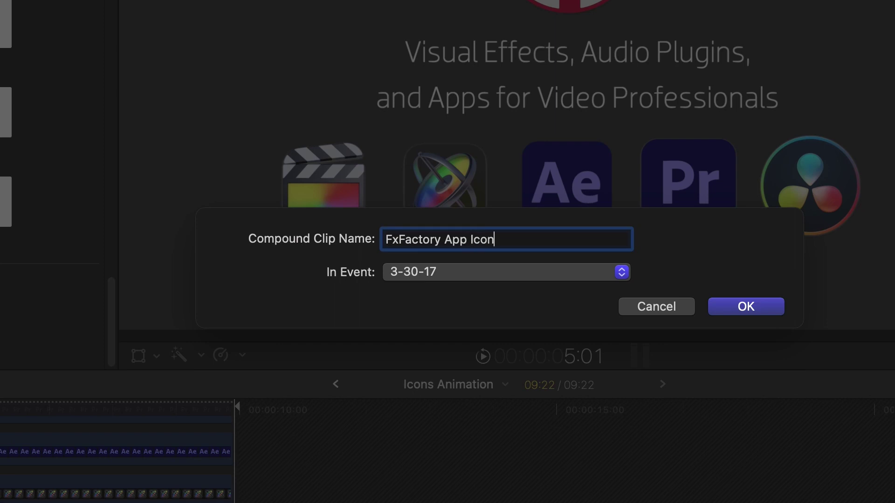
# - Dismiss the New Compound Clip naming dialog without creating a compound clip
pyautogui.press('Return')
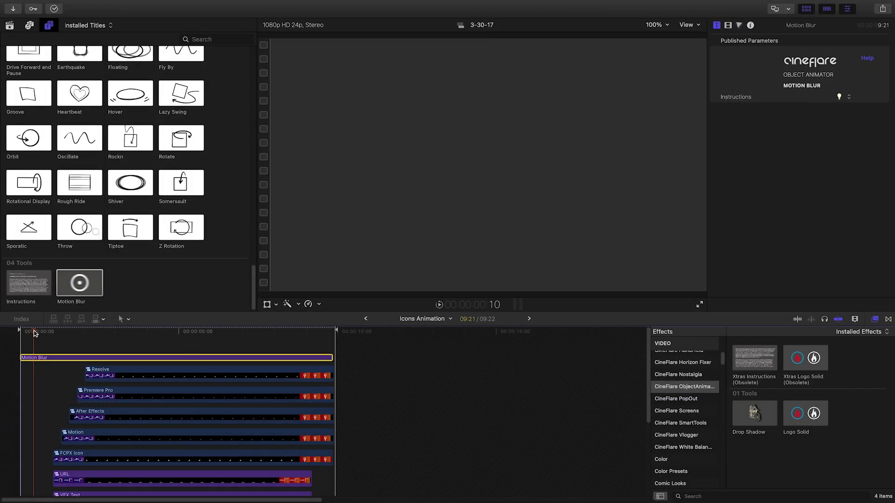